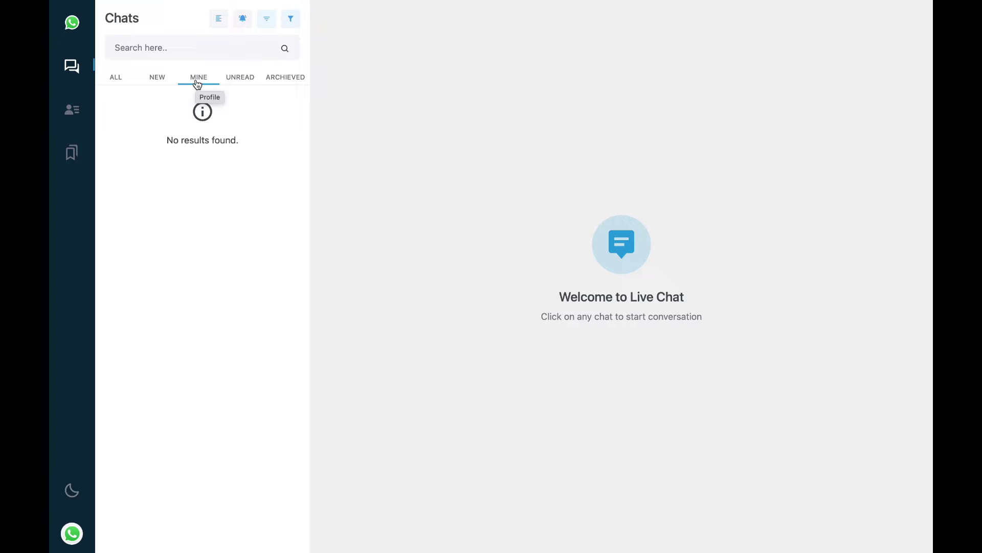
Step: Open the WA Name chat from All, then filter to Mine to confirm it's listed
left_click(116, 78)
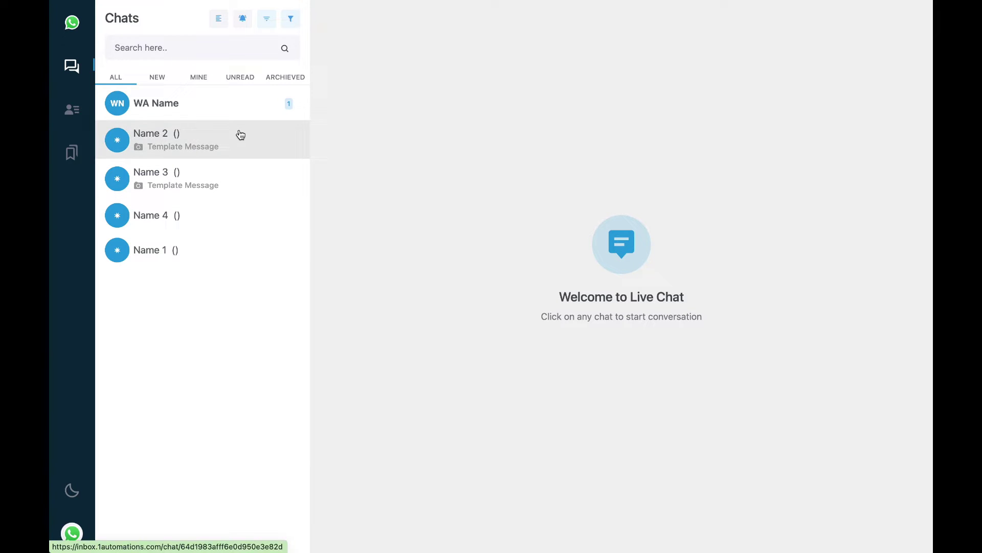
left_click(212, 111)
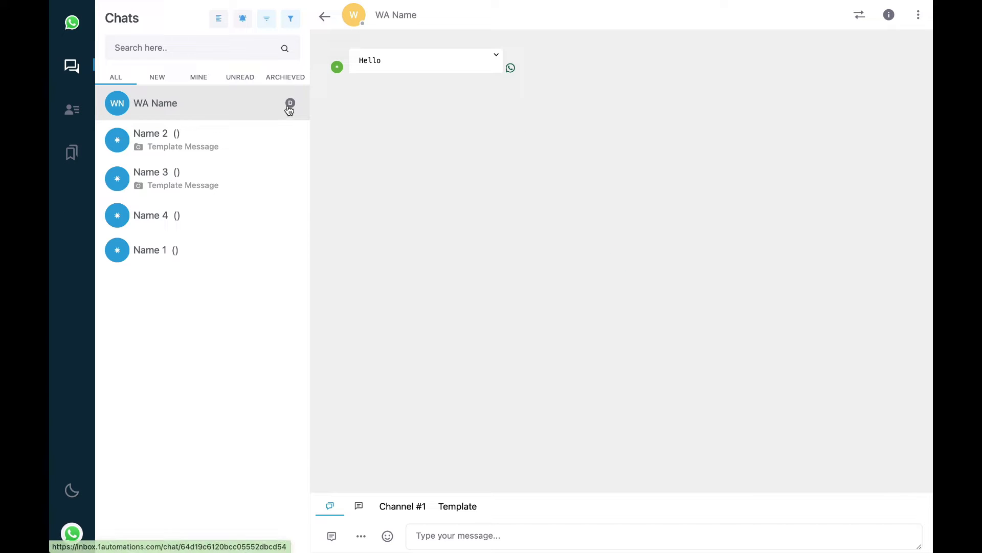
left_click(204, 78)
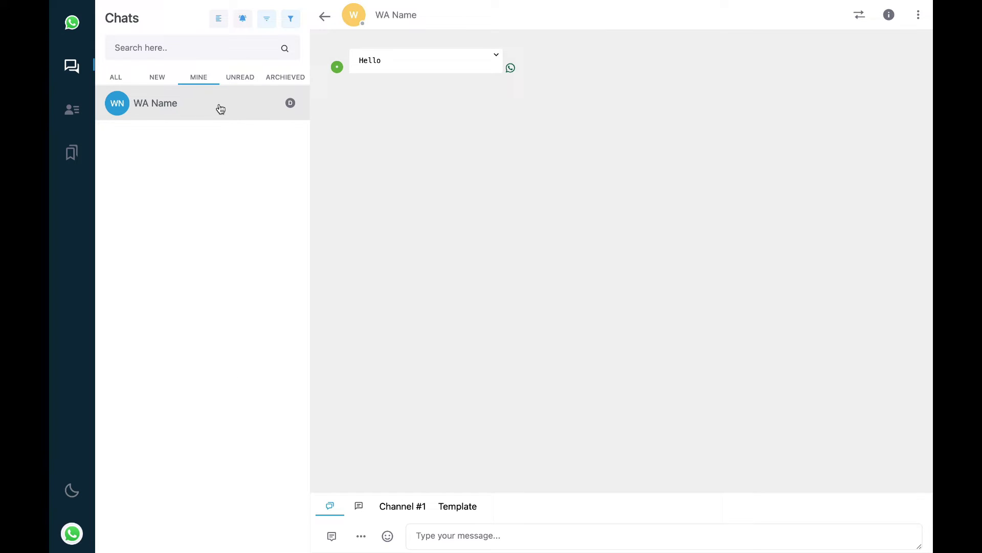
Step: With all chats listed, send WA Name the reply 'test'
left_click(116, 80)
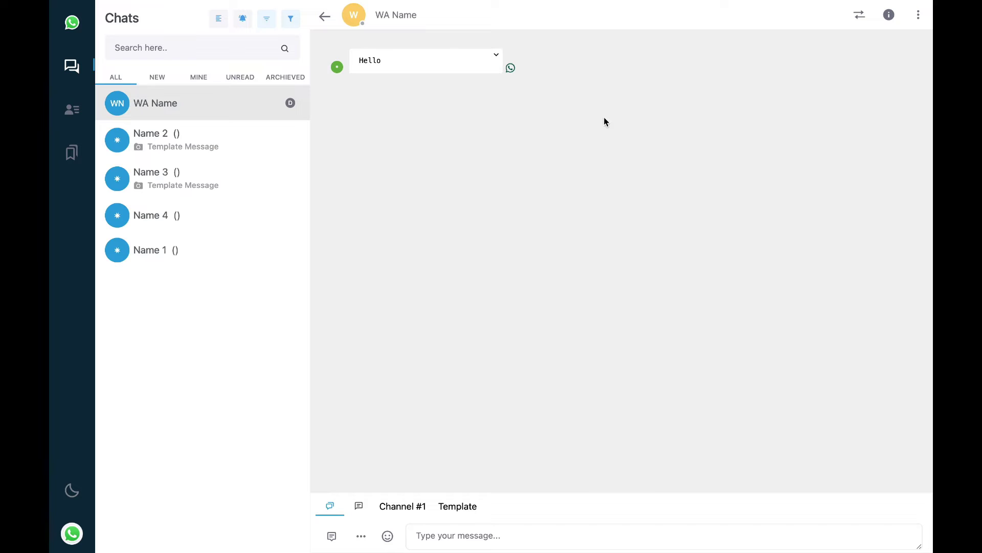
double_click(406, 19)
triple_click(392, 16)
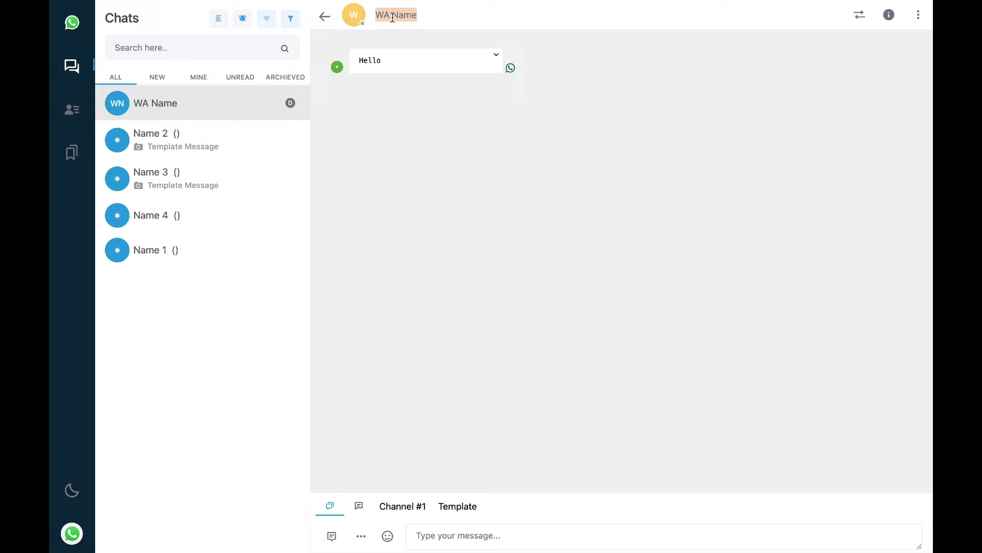
left_click(454, 177)
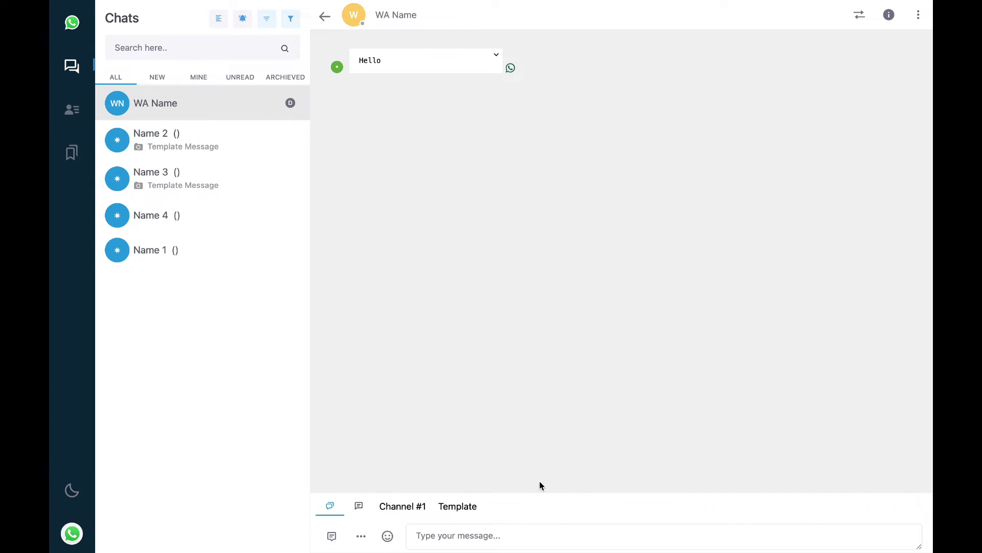
left_click(525, 532)
type("test")
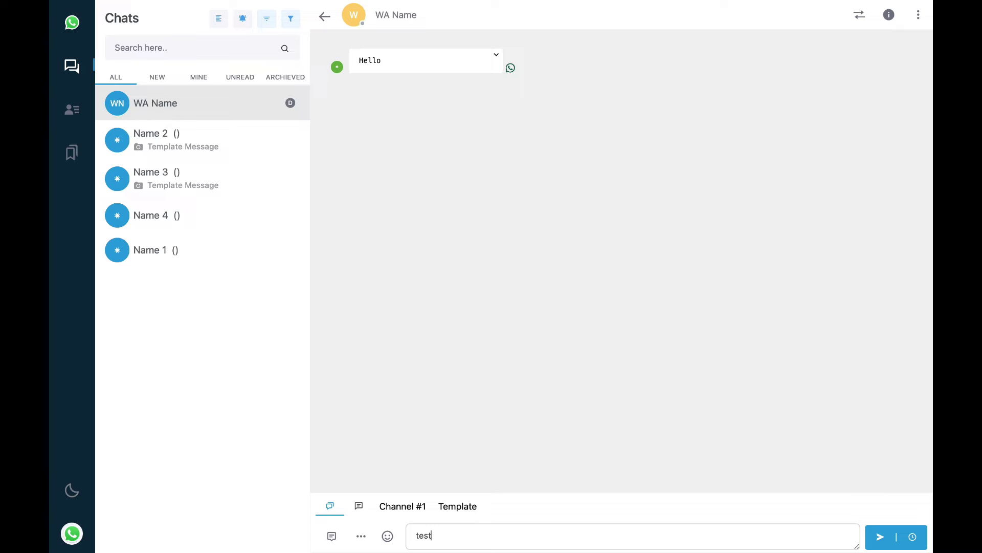
key("Return")
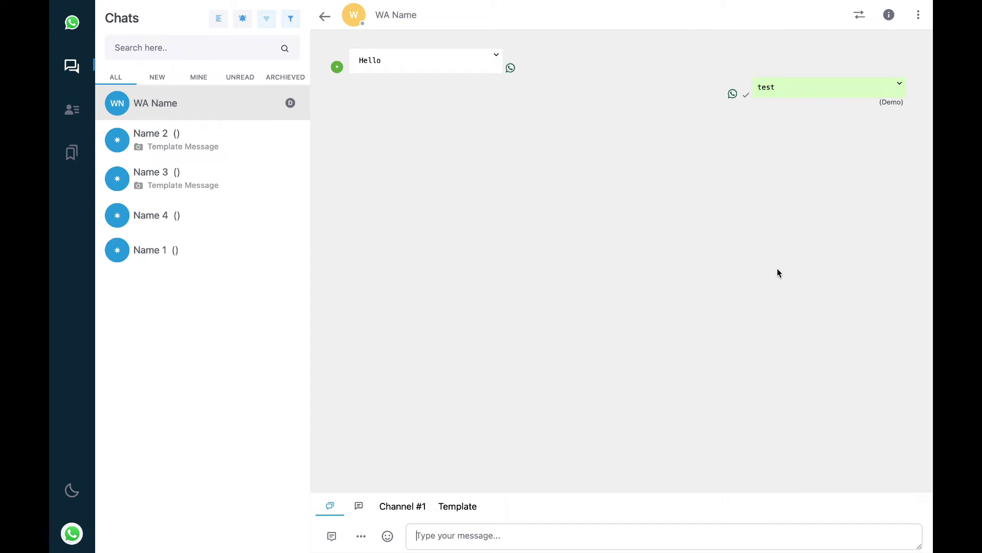
Step: Mark the WA Name conversation as done from its header menu
left_click(918, 17)
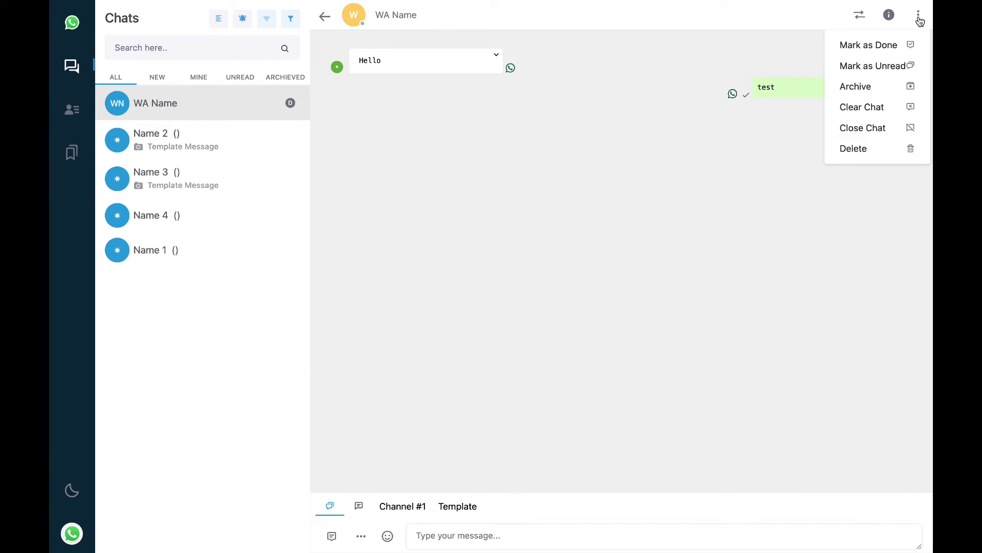
left_click(869, 47)
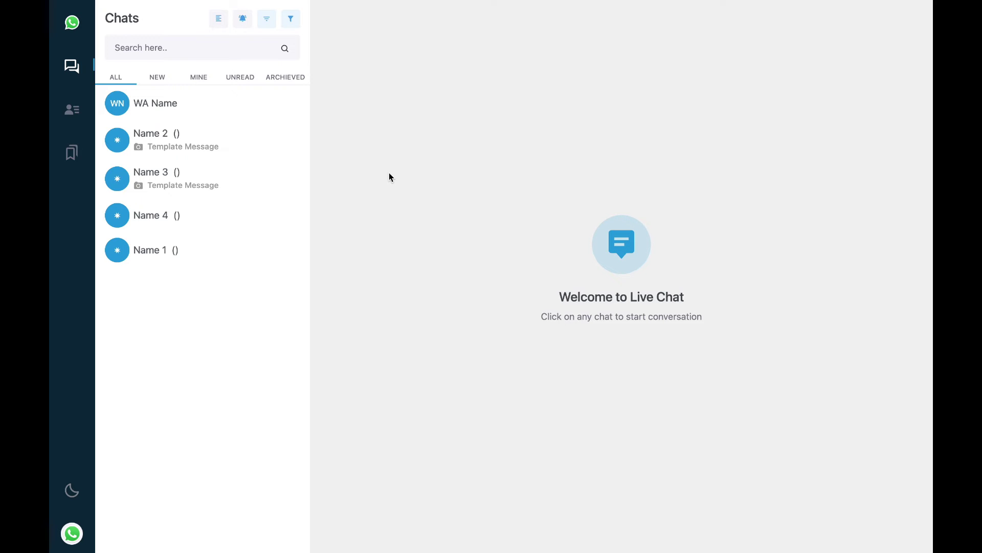
Step: Open the Name 4 chat and check its session-expired, templates-only notice
left_click(267, 112)
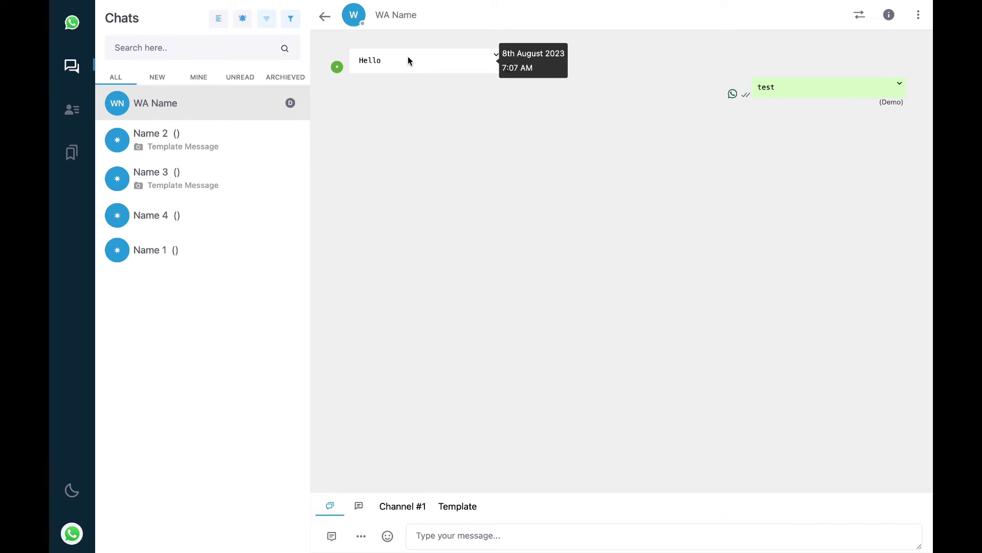
left_click(267, 213)
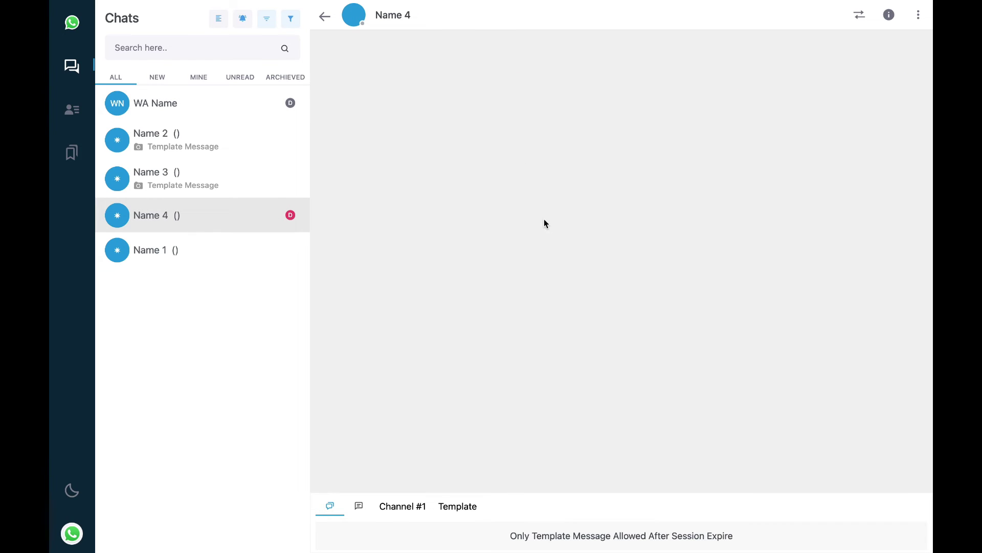
triple_click(536, 535)
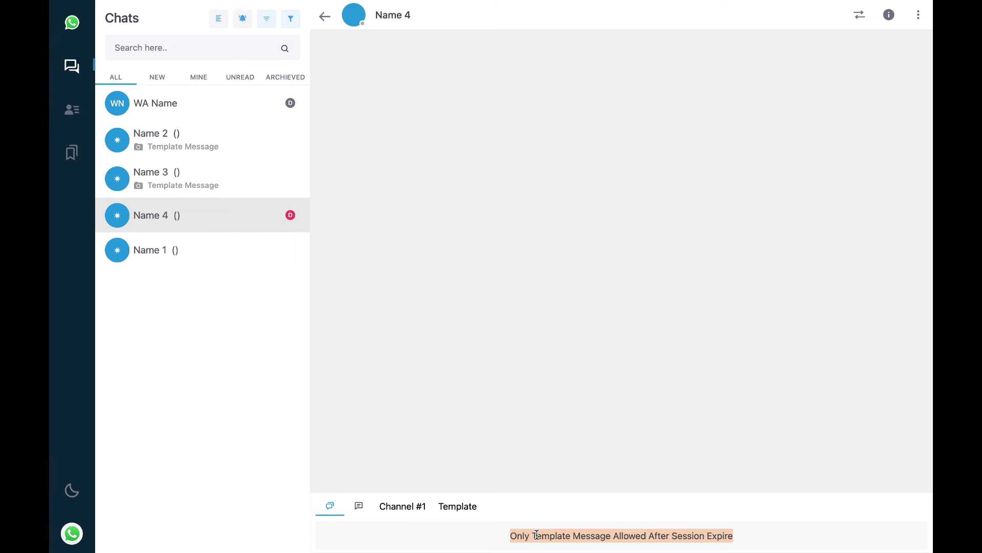
Step: Preview the test_alert_1 template for Name 4 and close it unsent
left_click(464, 509)
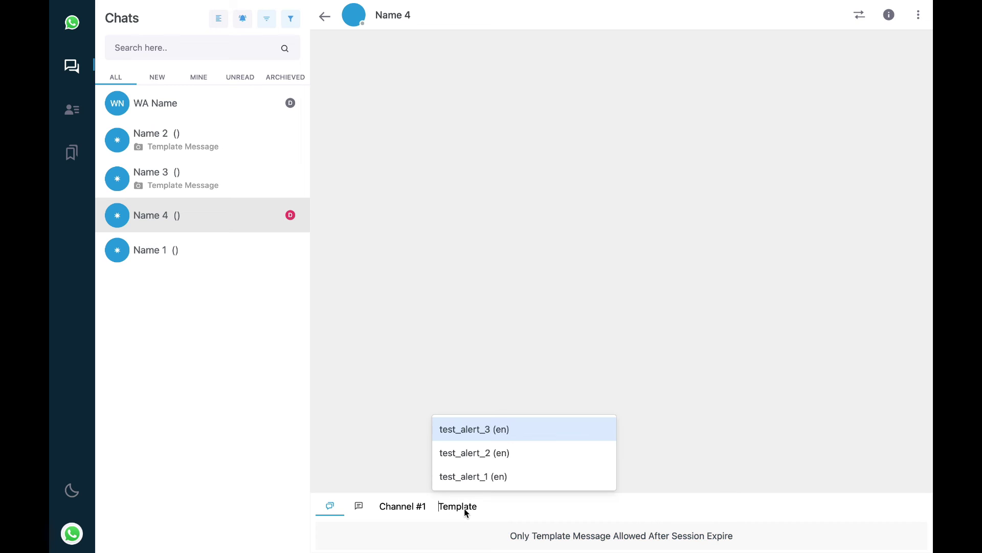
left_click(498, 476)
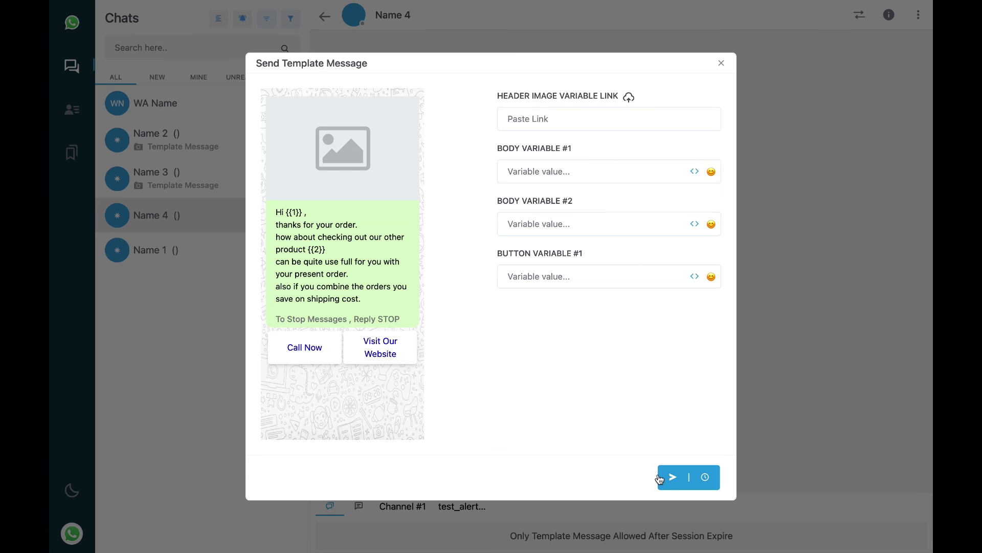
left_click(722, 64)
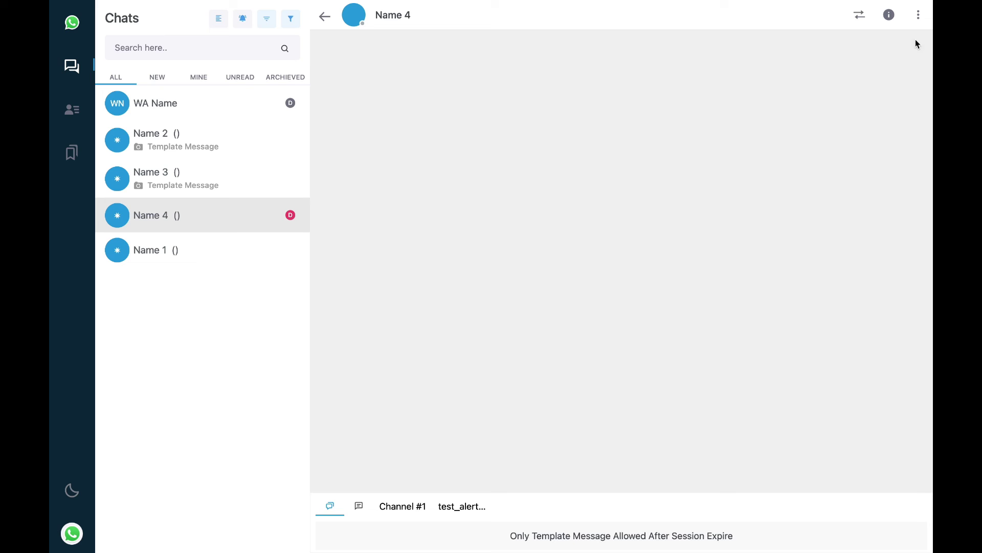
Step: Mark Name 4 as done, then reopen WA Name and mark it done too
left_click(917, 15)
left_click(892, 41)
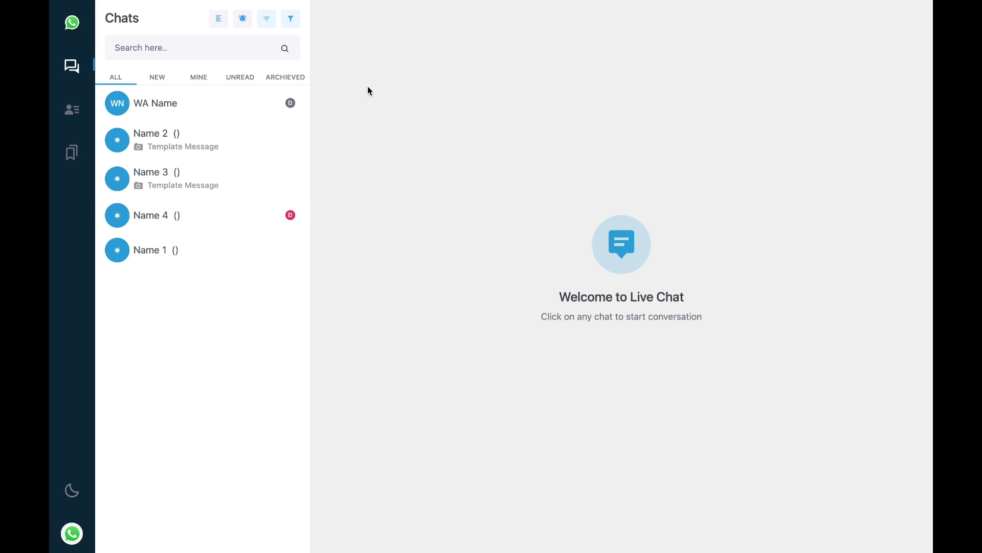
left_click(243, 99)
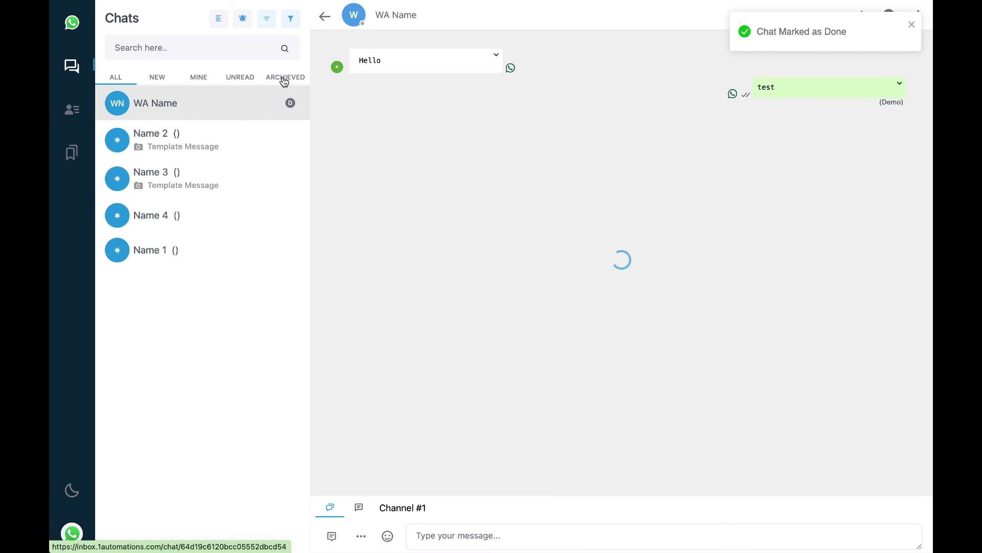
left_click(912, 25)
left_click(917, 15)
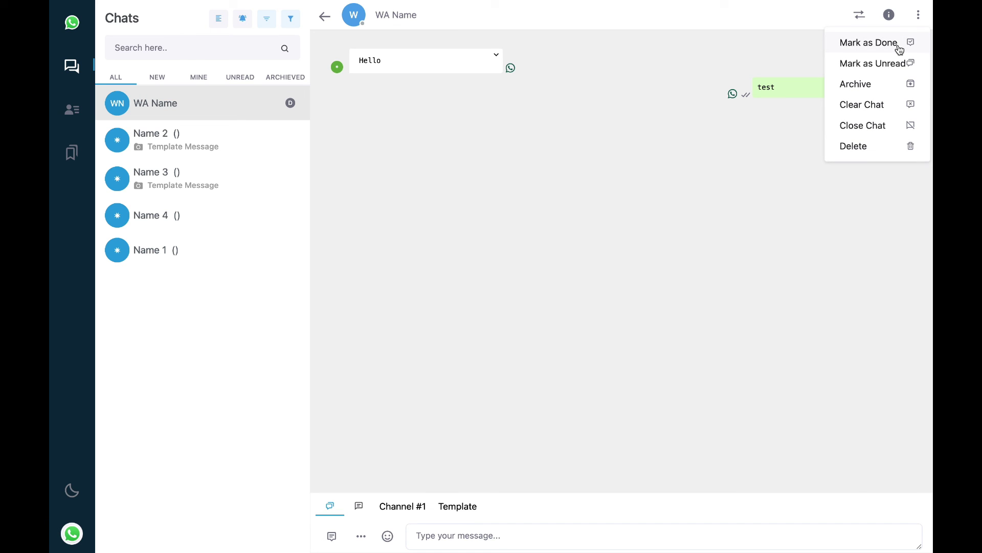
left_click(900, 46)
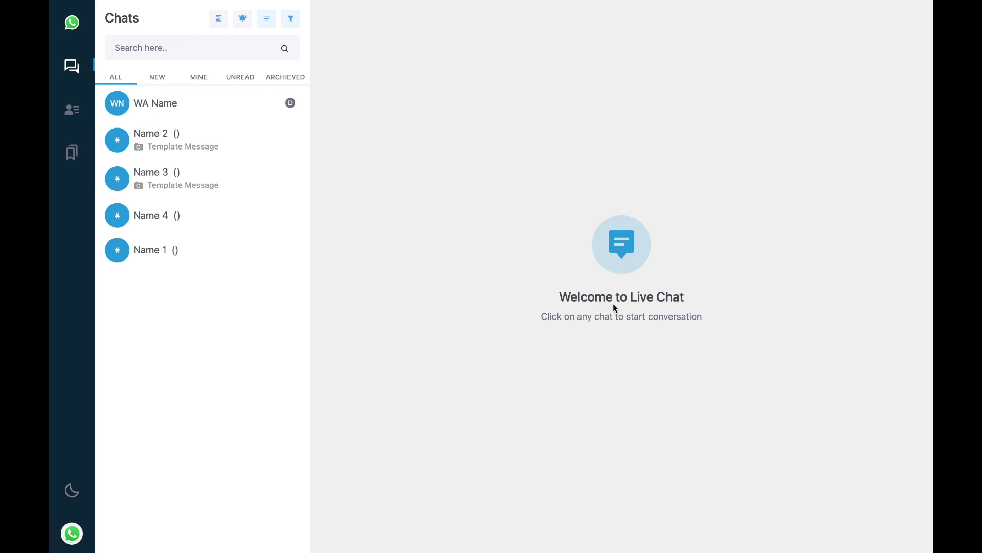